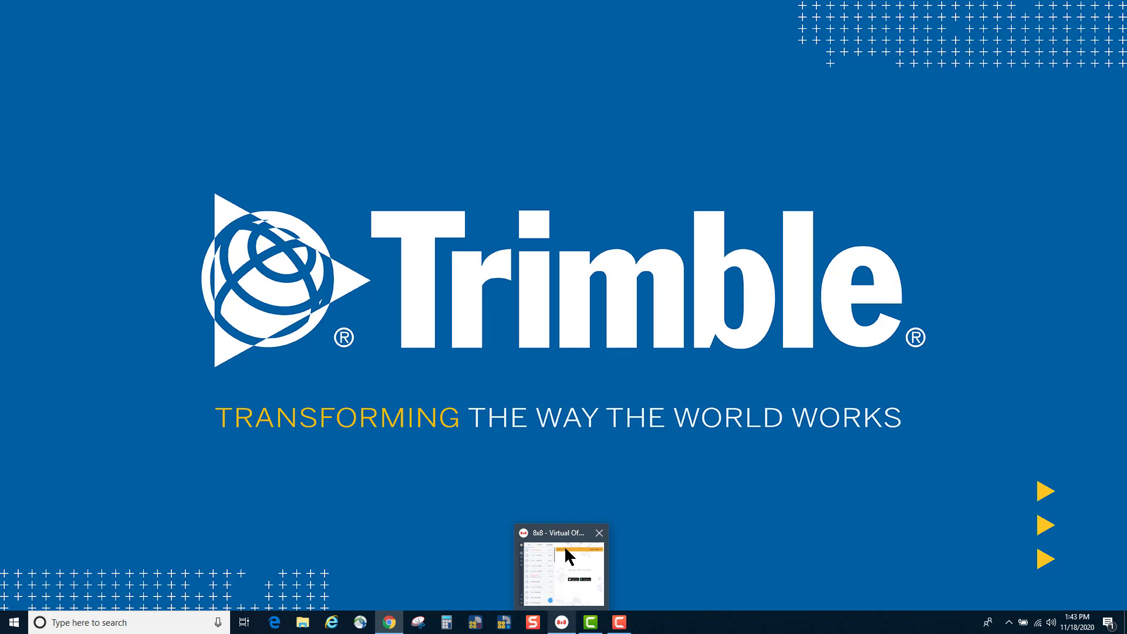
# Step: Launch AutoBid Mechanical and enter the Trimble ID e-mail address and account password
pyautogui.click(503, 623)
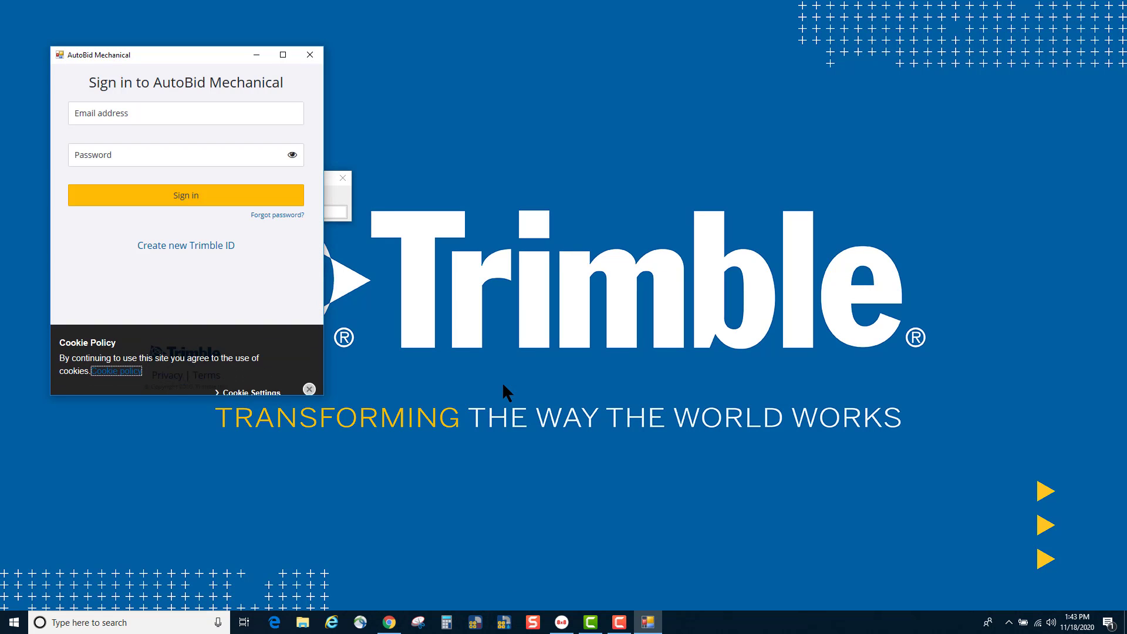
pyautogui.click(130, 113)
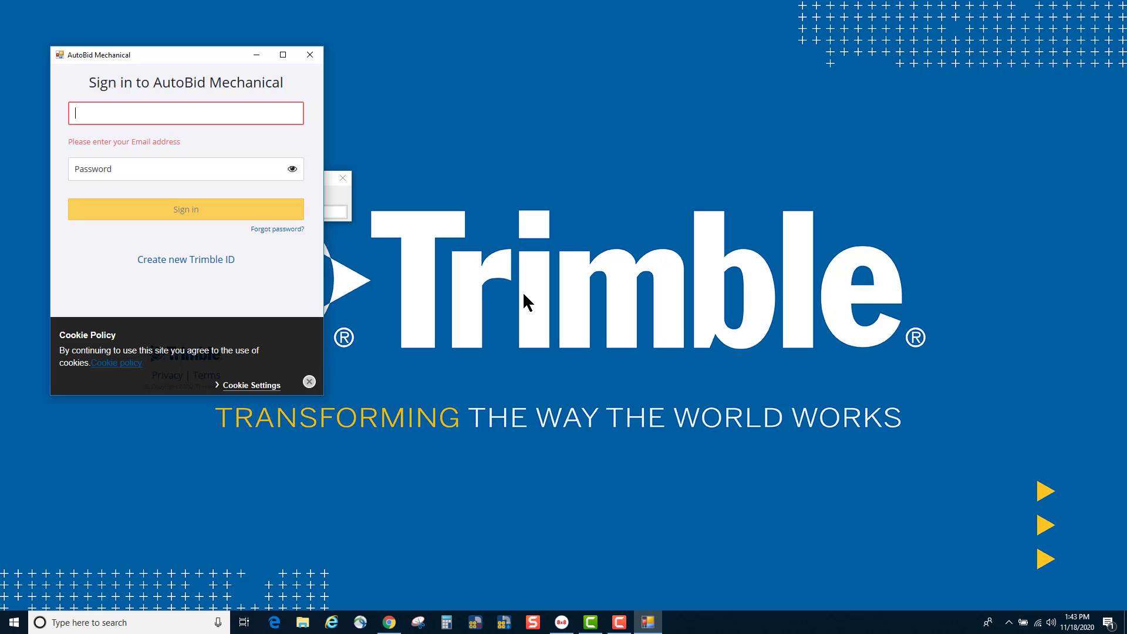
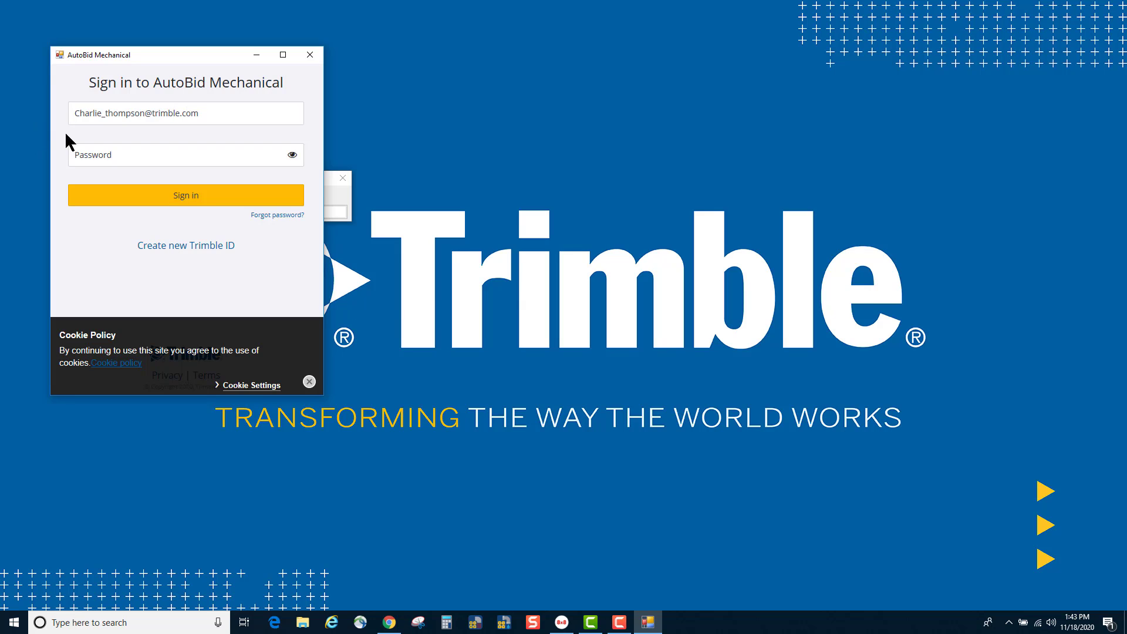
pyautogui.click(105, 152)
pyautogui.write('••••••••')
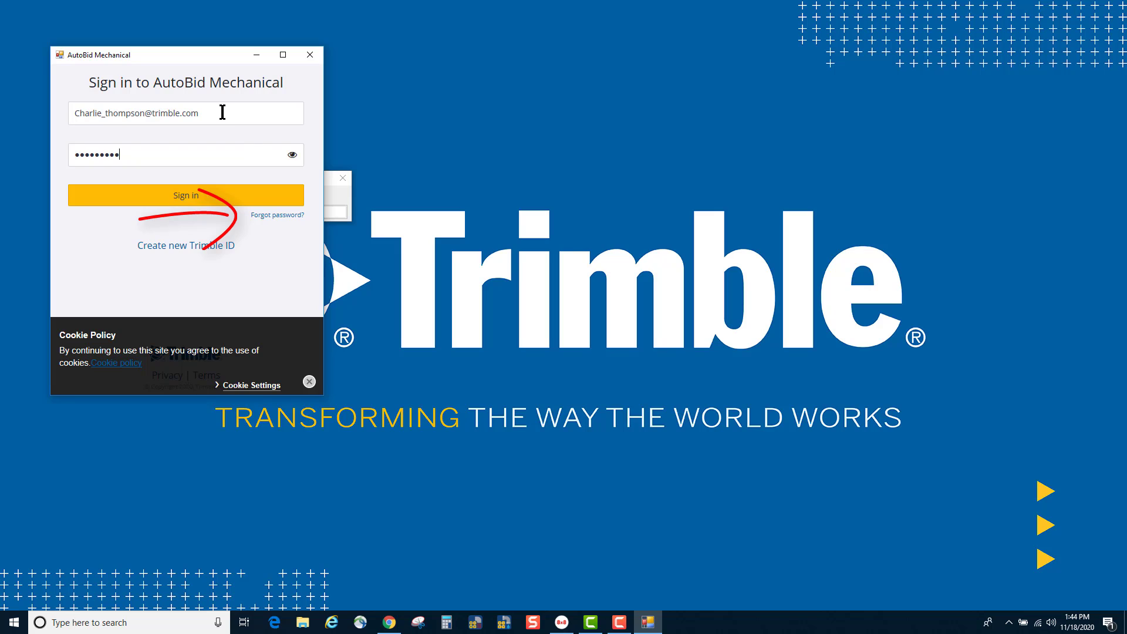
# Step: Finish signing in, then enable 'Skip TID Login if Login has not expired' and 'Skip selection of which database' preferences
pyautogui.click(190, 196)
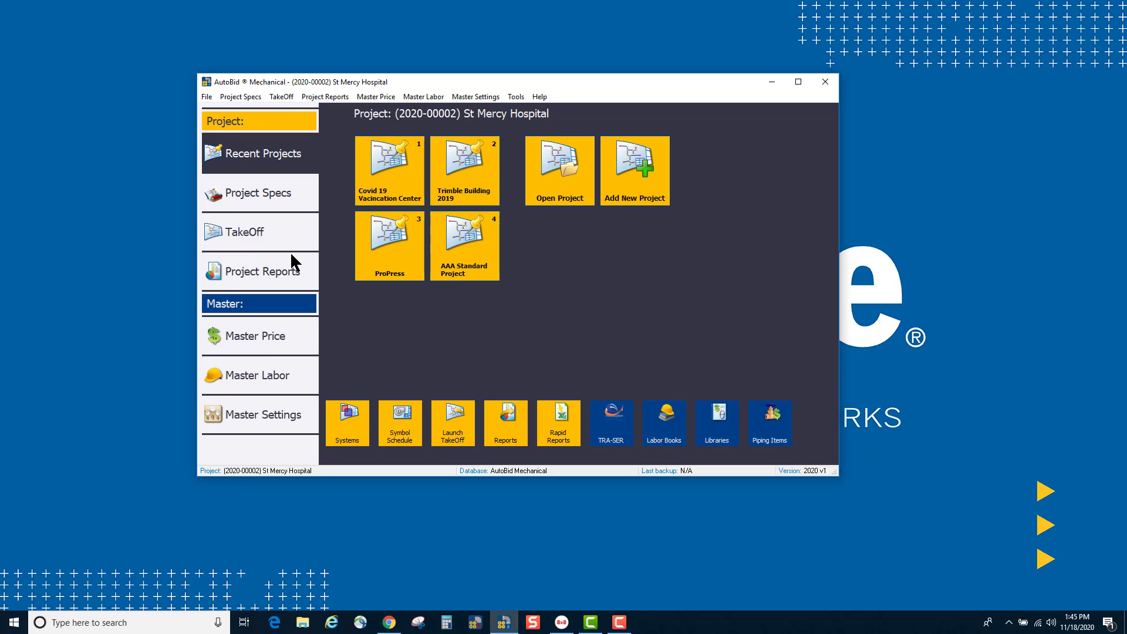
pyautogui.click(516, 97)
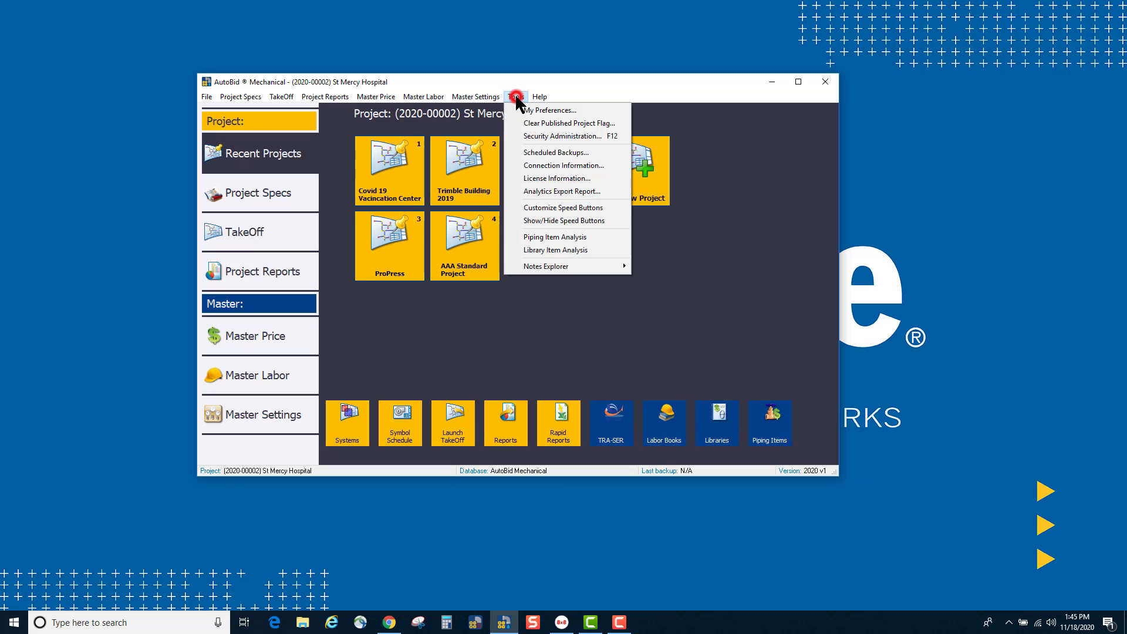
pyautogui.click(547, 109)
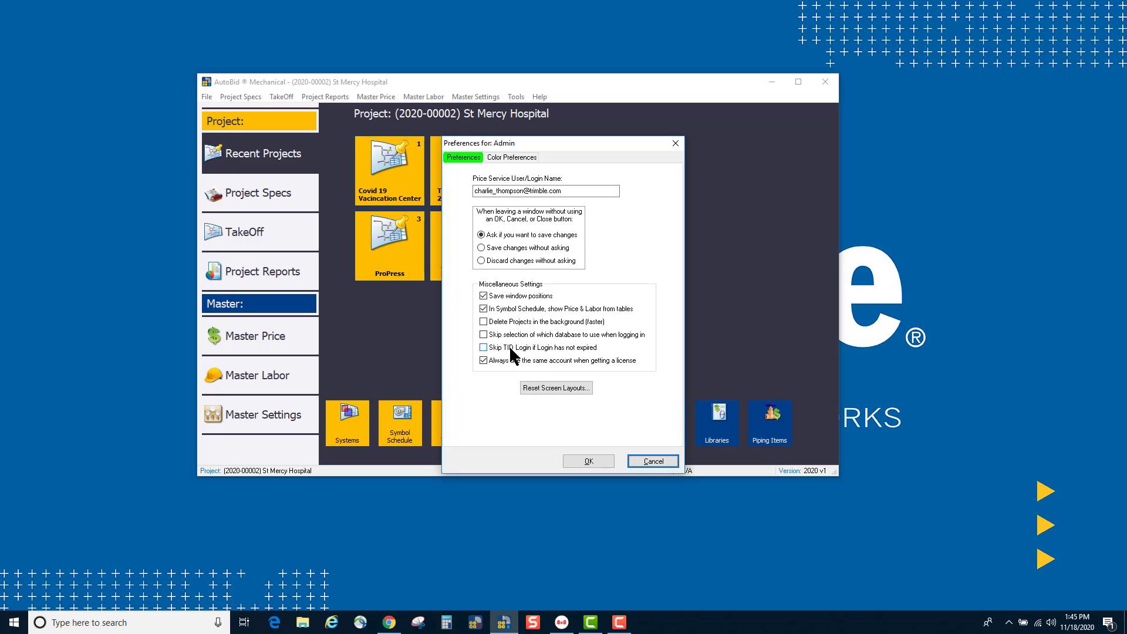
pyautogui.click(483, 348)
pyautogui.click(483, 333)
pyautogui.click(588, 460)
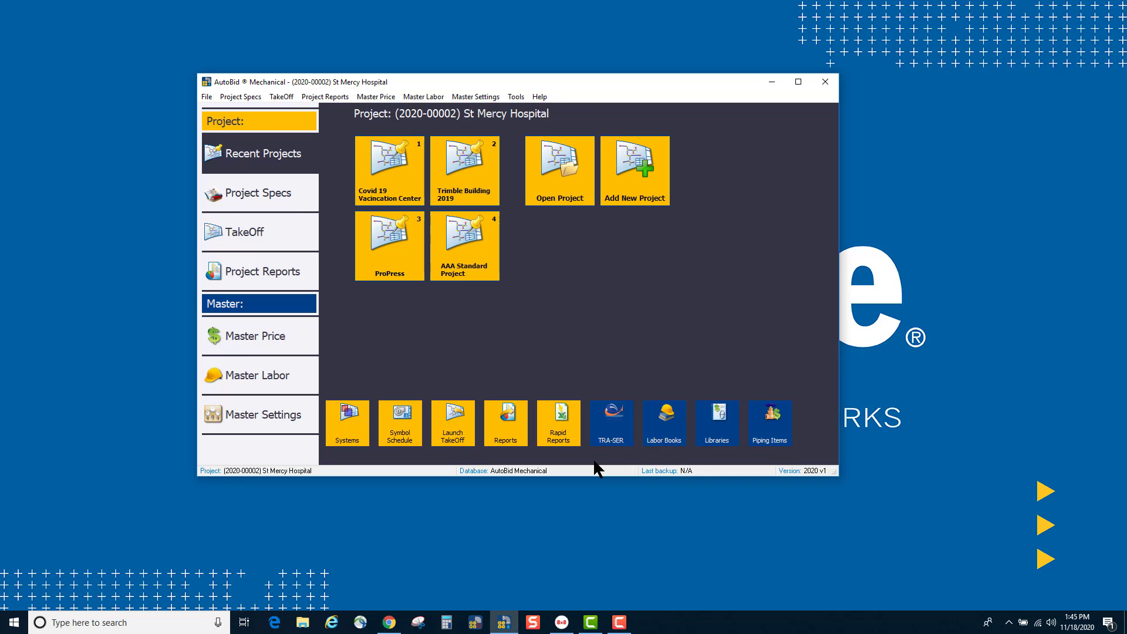
# Step: Show Security Options for the third employee in Master Settings > Employees
pyautogui.click(468, 97)
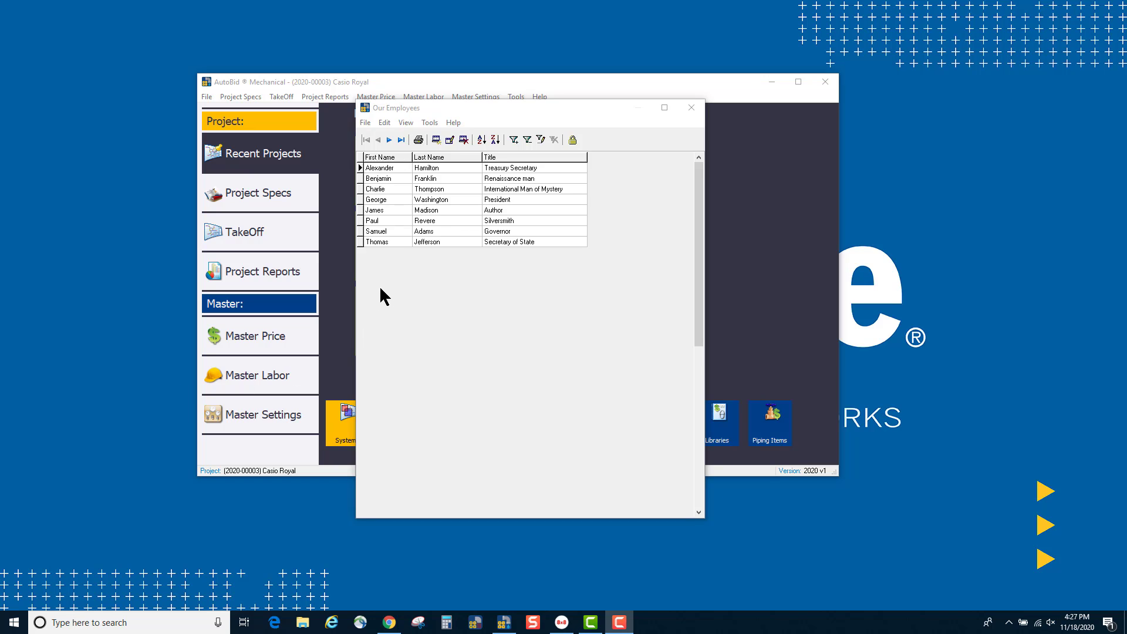
pyautogui.click(360, 189)
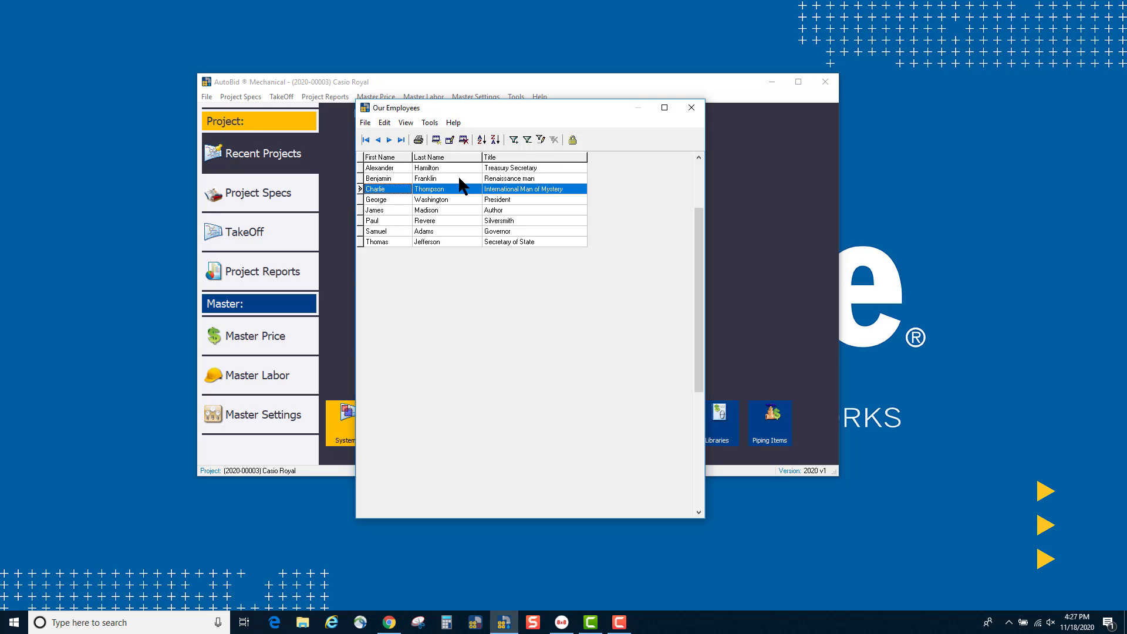
pyautogui.click(572, 141)
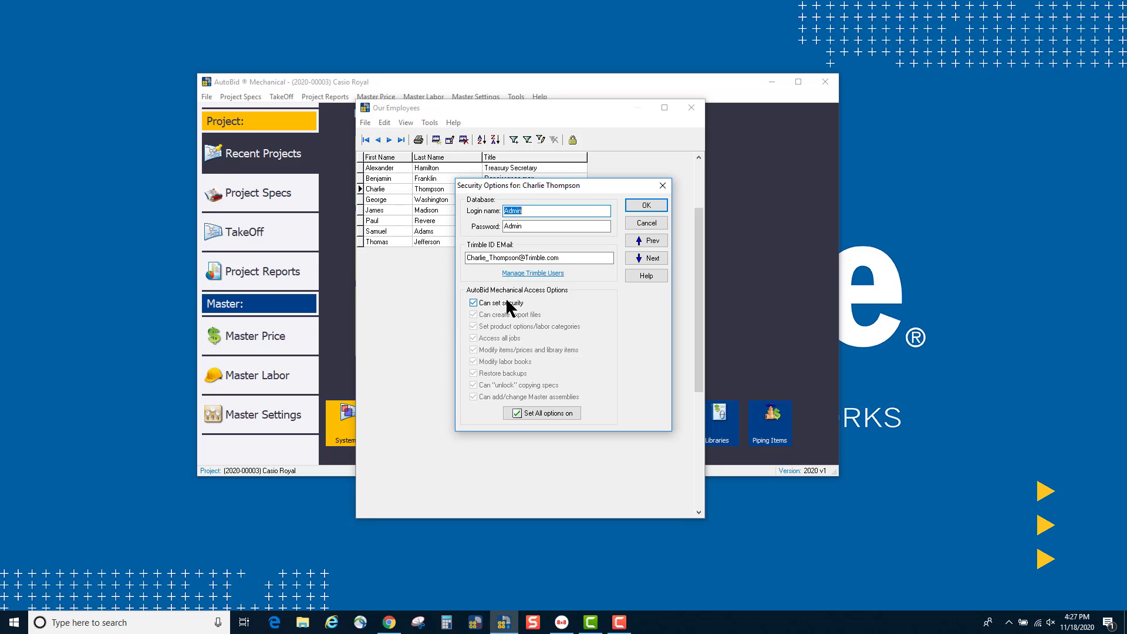
# Step: Close Security Options, open Master Labor's Labor Book Explorer, and dismiss the MCAA token notice
pyautogui.click(646, 206)
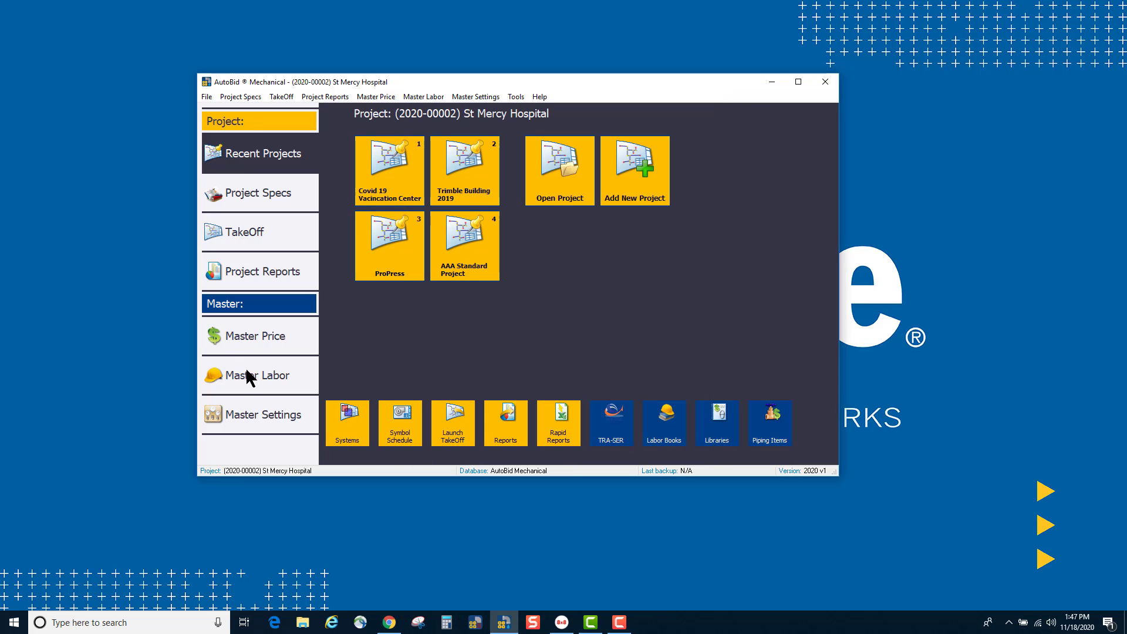
pyautogui.click(247, 374)
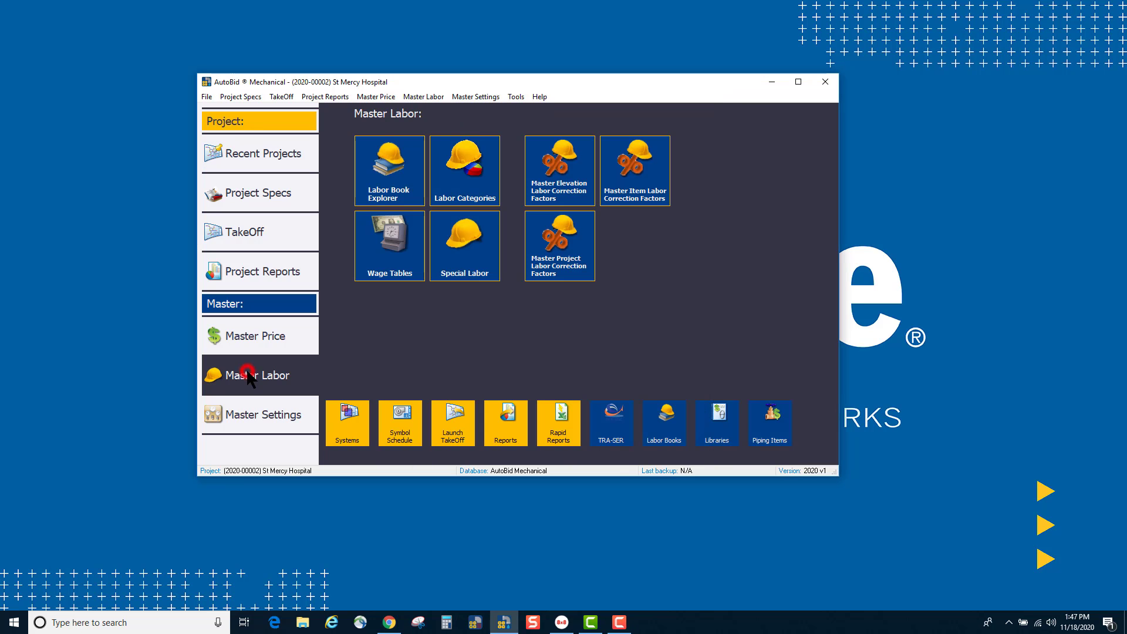
pyautogui.click(393, 151)
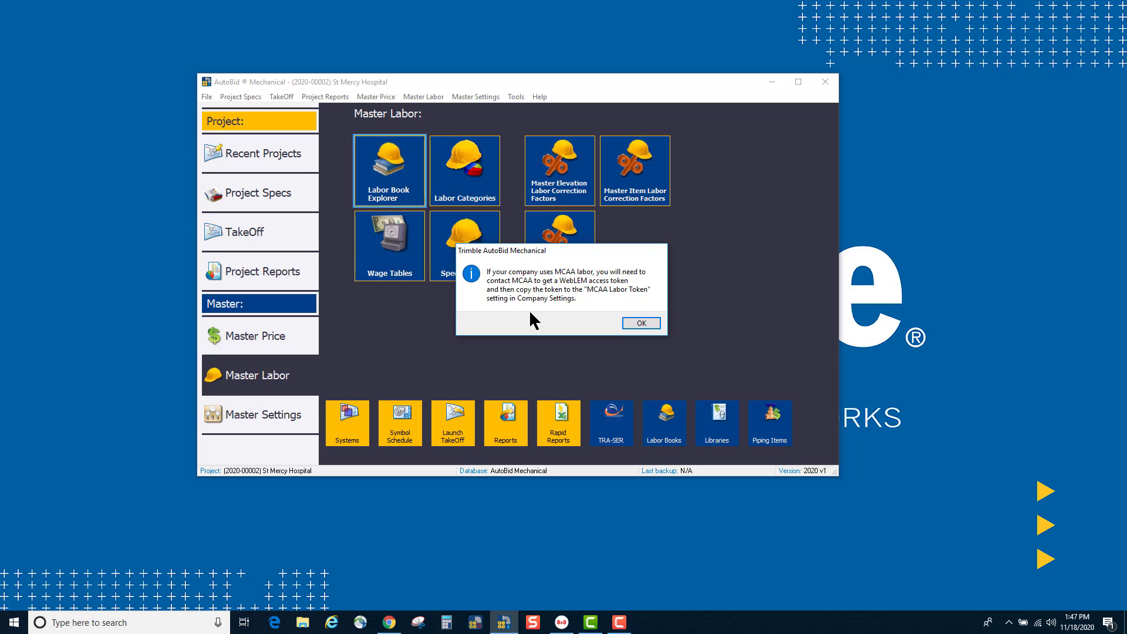
pyautogui.click(633, 327)
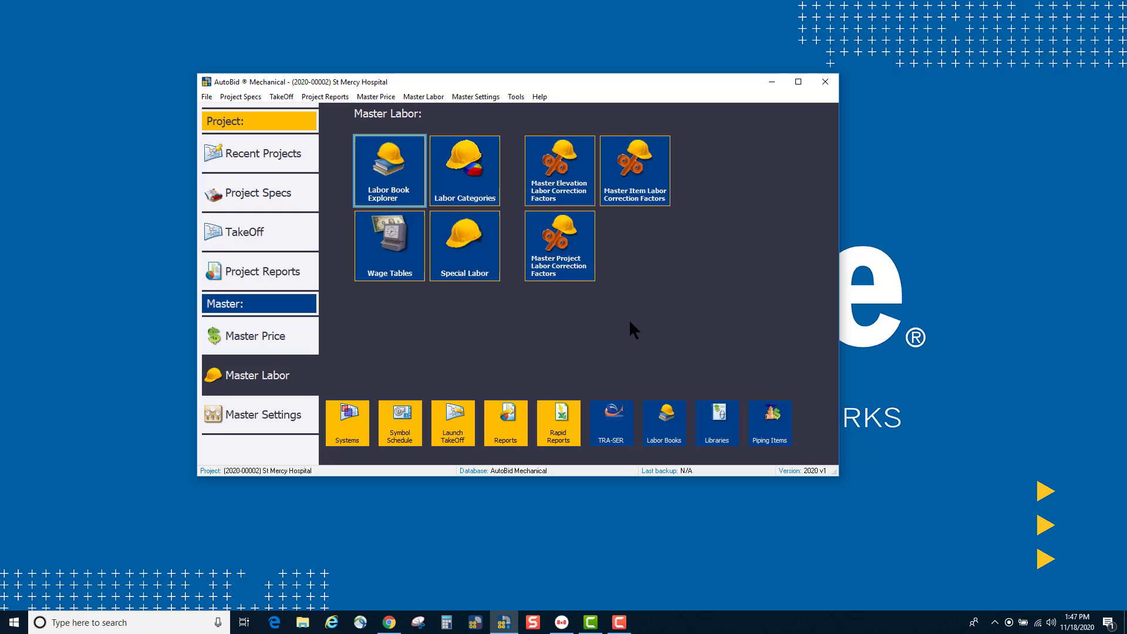
pyautogui.click(472, 99)
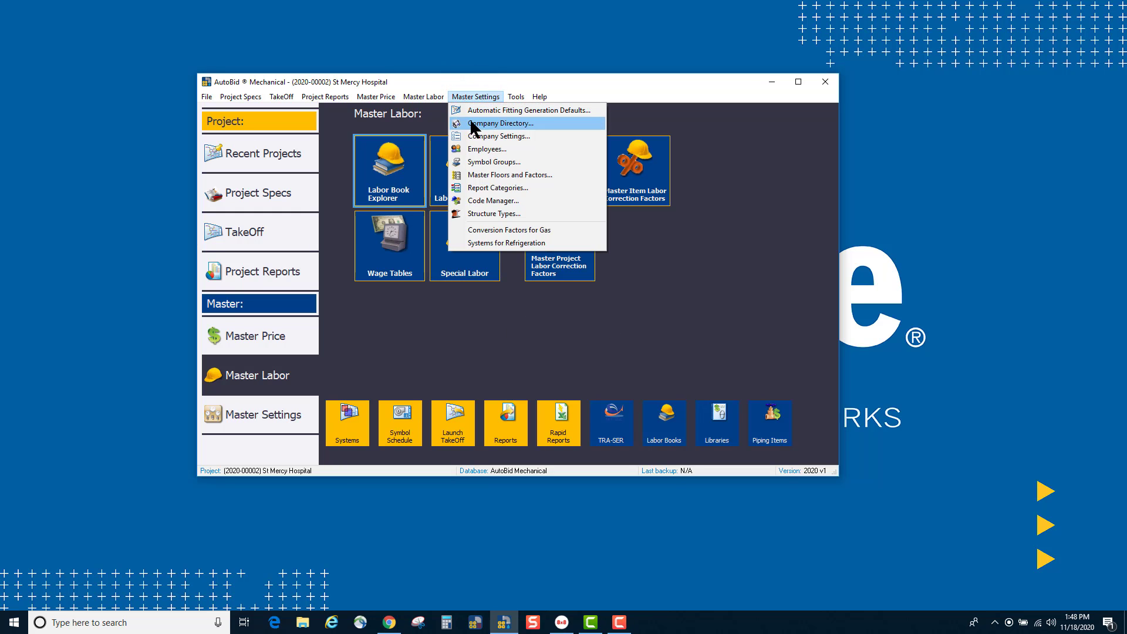
pyautogui.click(491, 138)
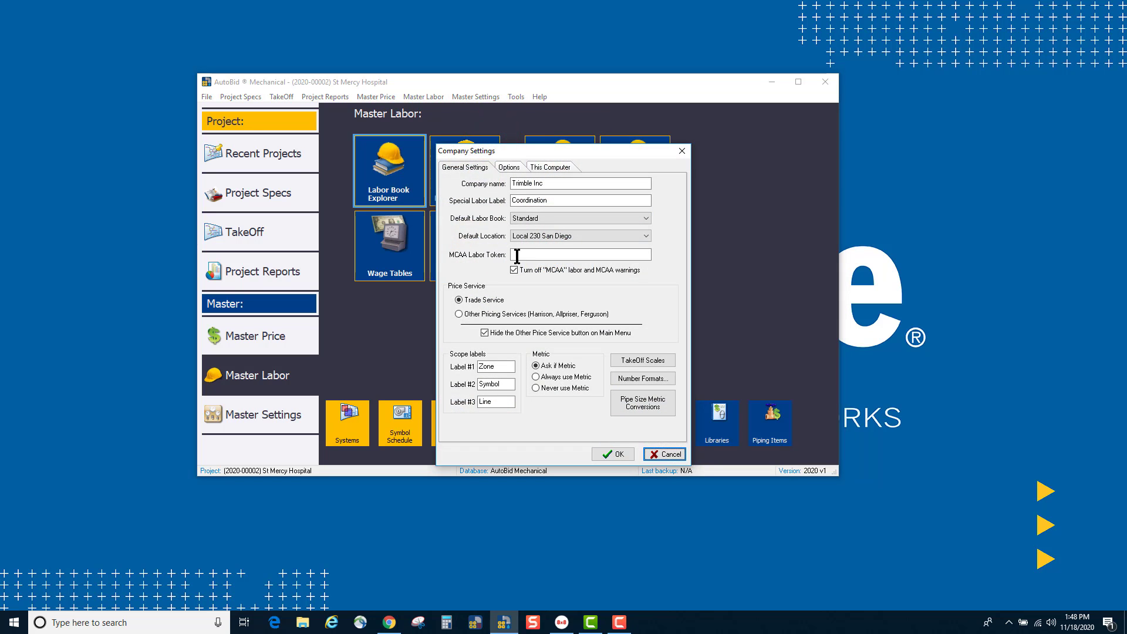
pyautogui.click(523, 255)
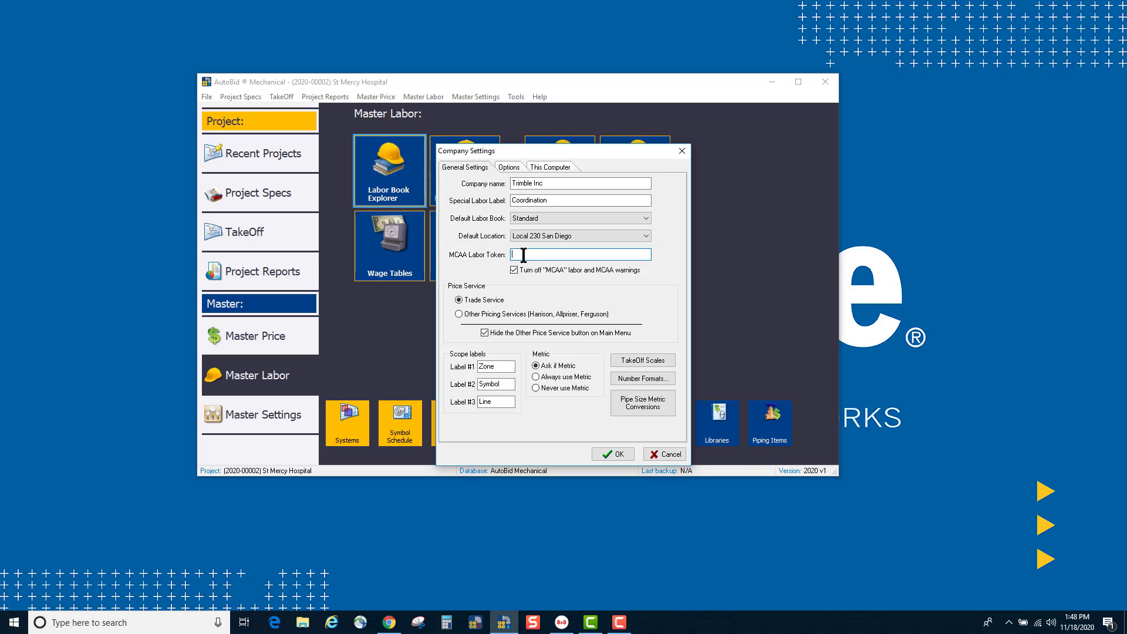
pyautogui.click(514, 270)
# Step: Keep 'Generate using 4 digit year and bid count' on the Options tab and save Company Settings
pyautogui.click(510, 166)
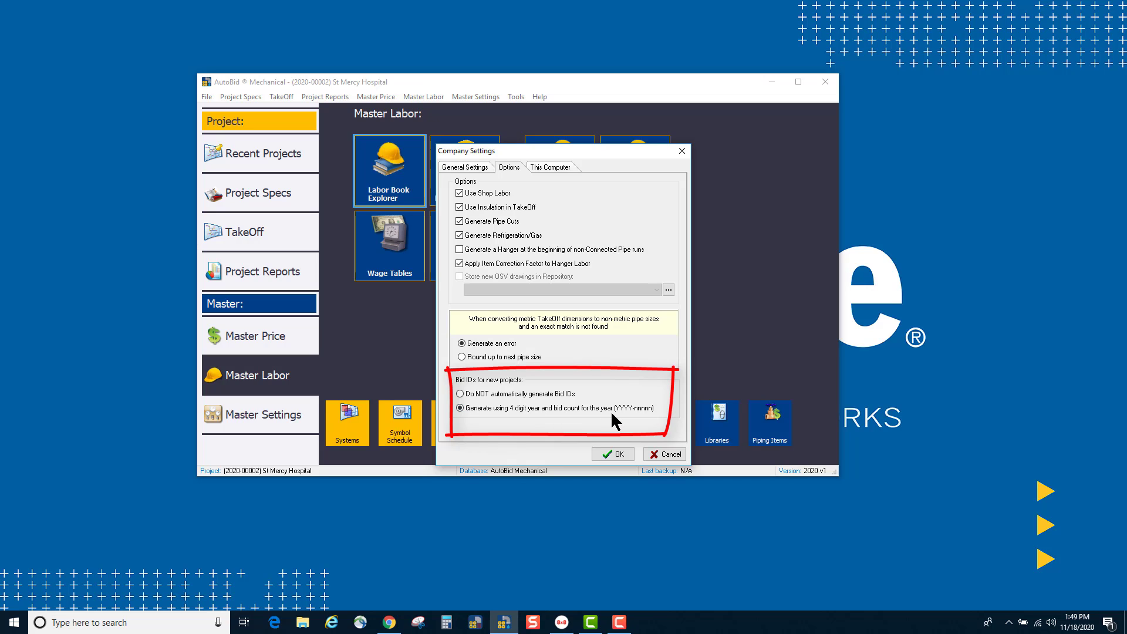
pyautogui.click(608, 453)
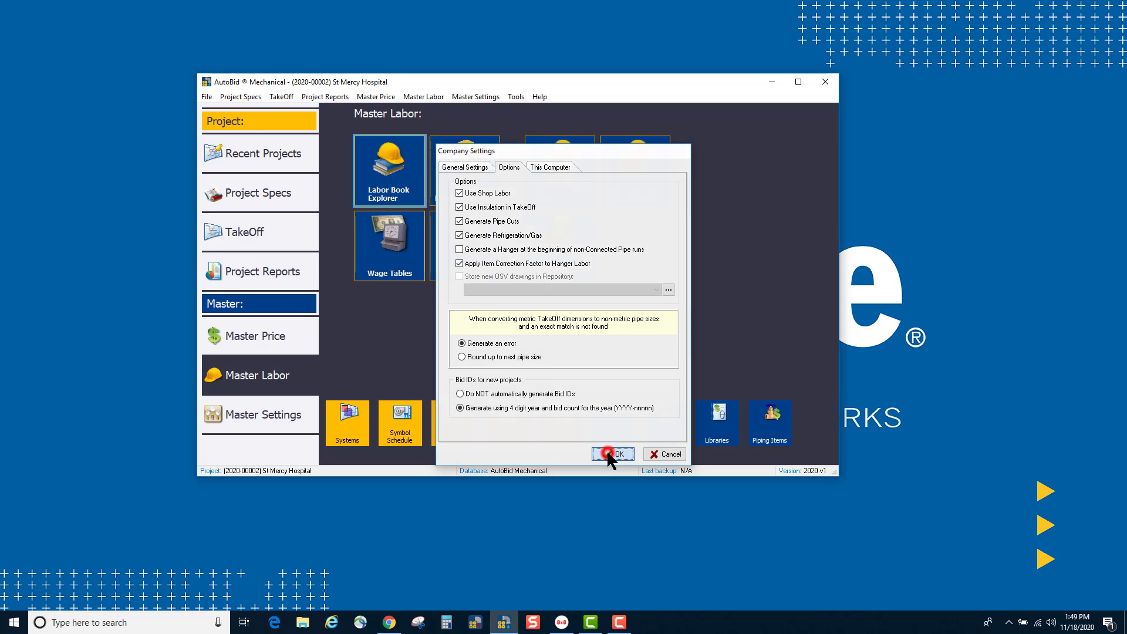
# Step: Add a new project from Recent Projects (bid ID 2020-00003) and start naming it 'Casio'
pyautogui.click(274, 152)
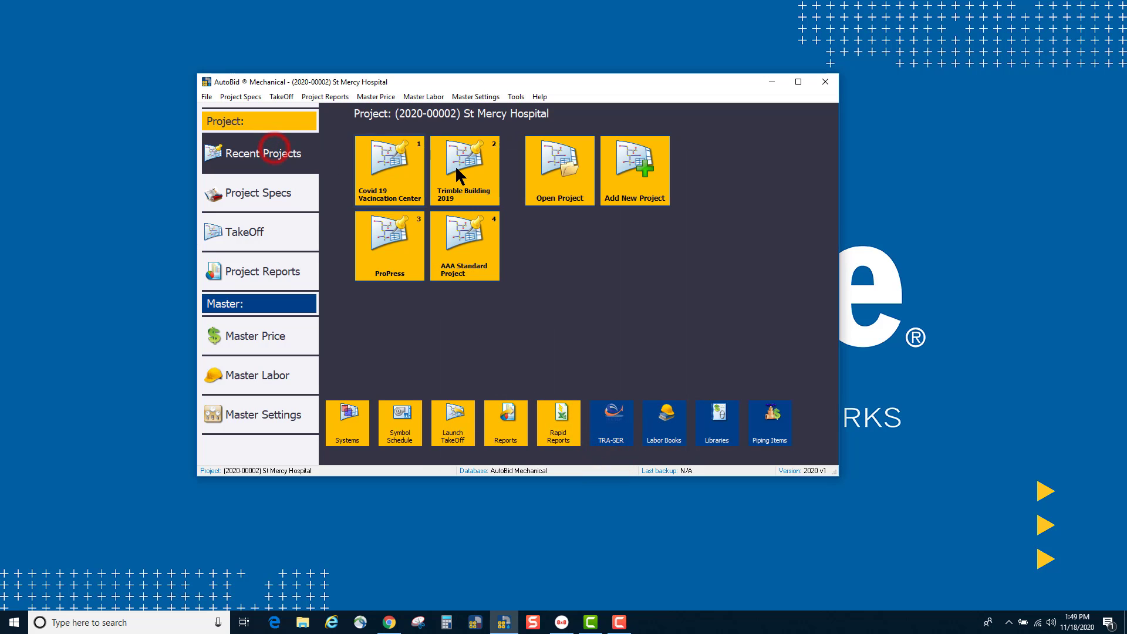
pyautogui.click(624, 163)
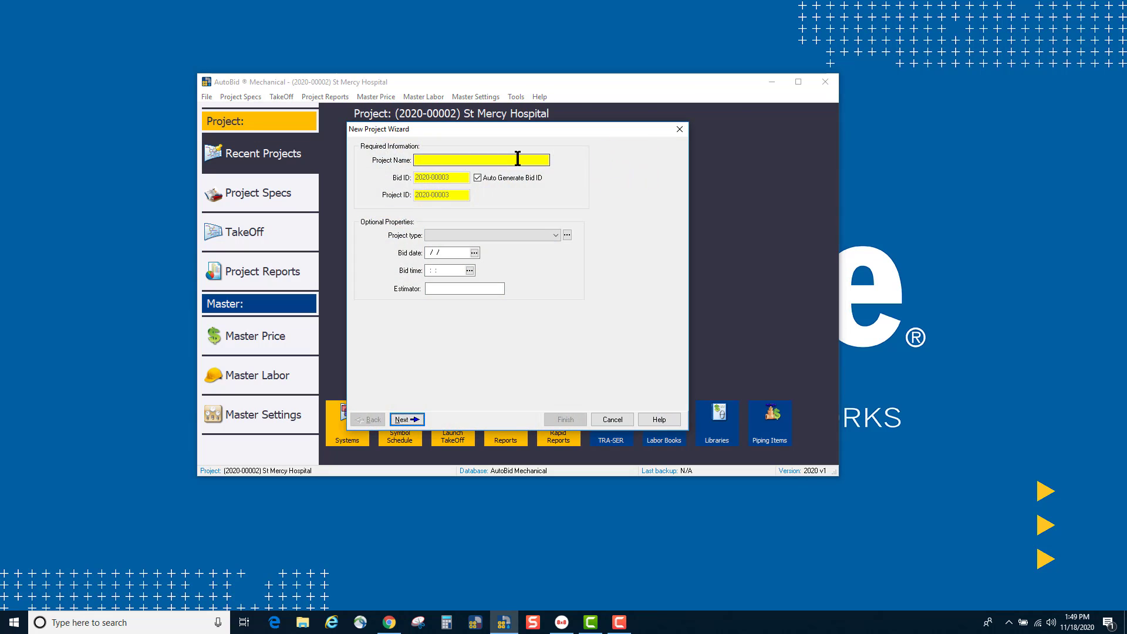
pyautogui.click(518, 159)
pyautogui.write('Cas')
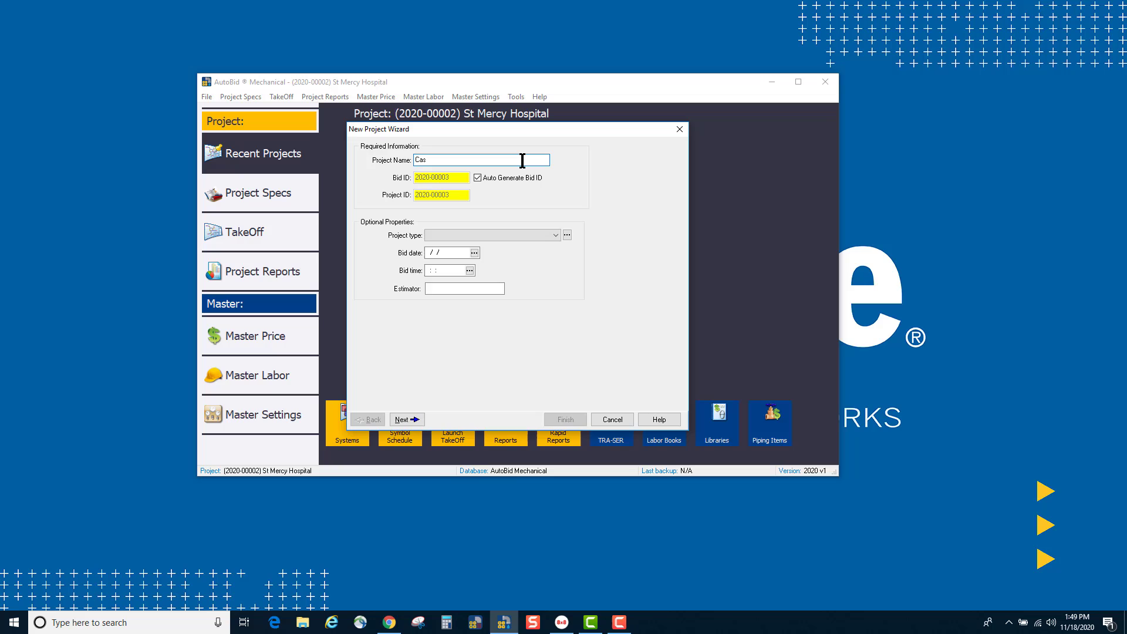
pyautogui.write('io')
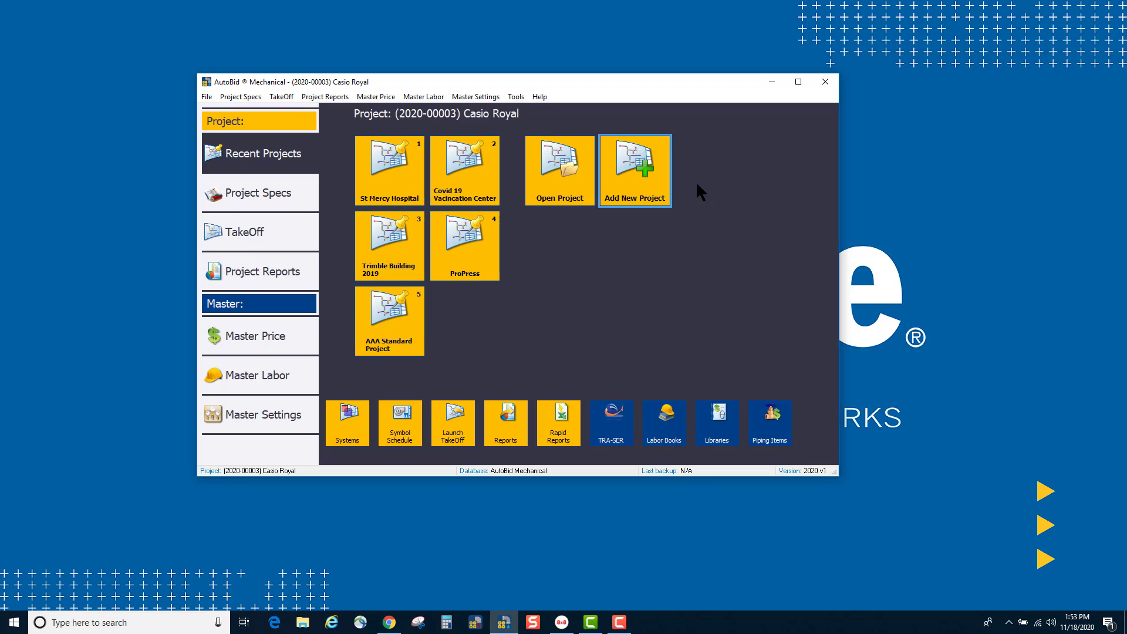
# Step: Reopen Company Settings from Master Settings and show its Options page
pyautogui.click(480, 98)
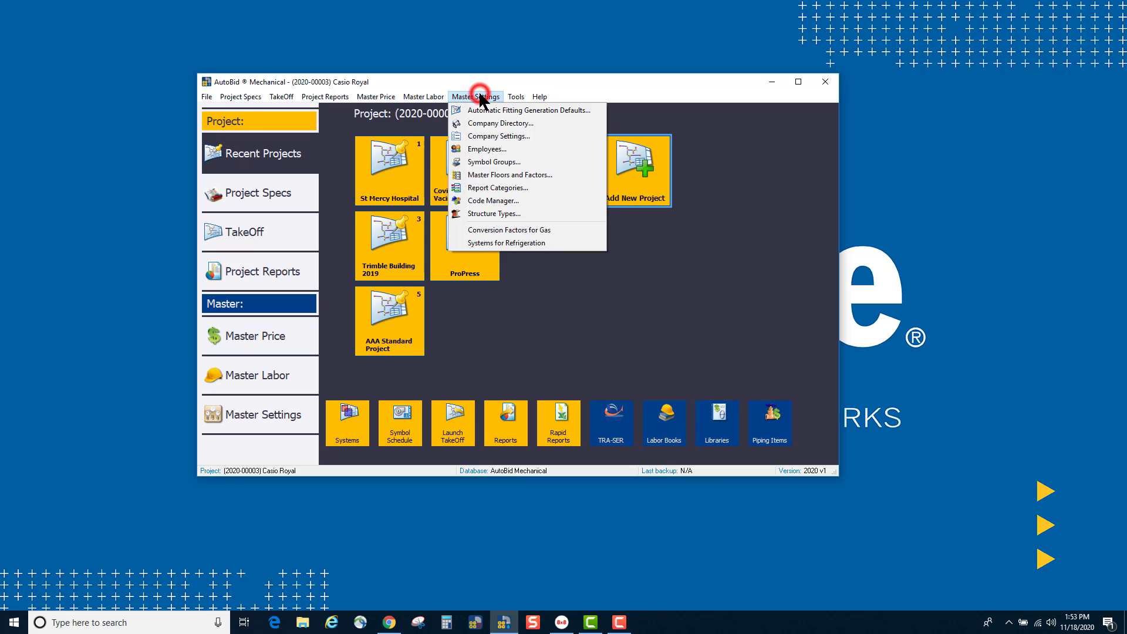
pyautogui.click(479, 137)
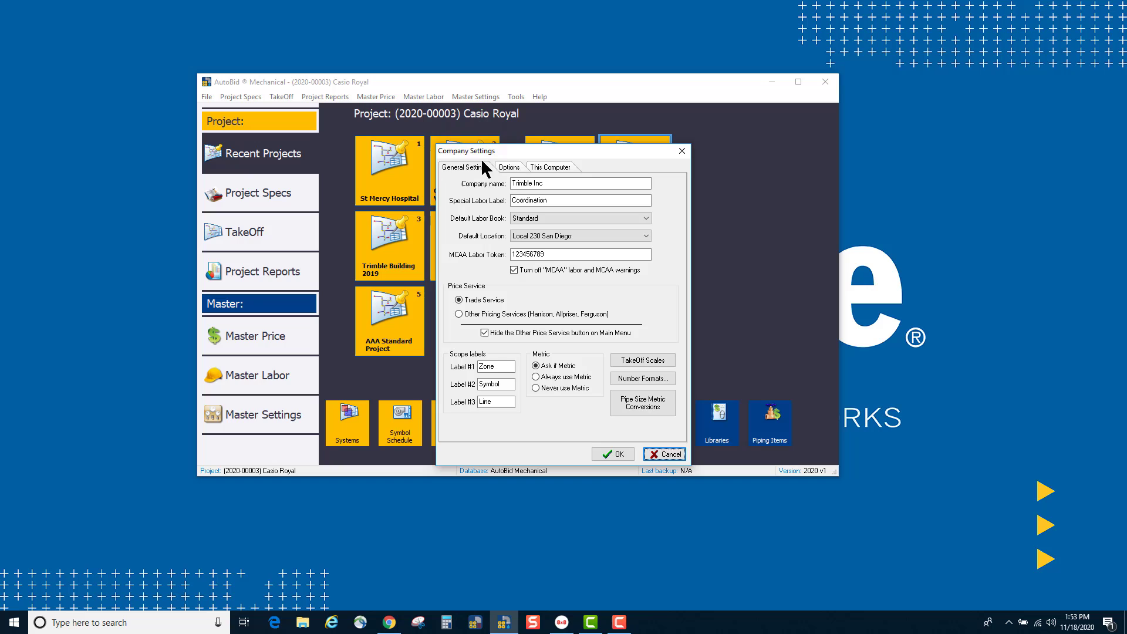
pyautogui.click(510, 167)
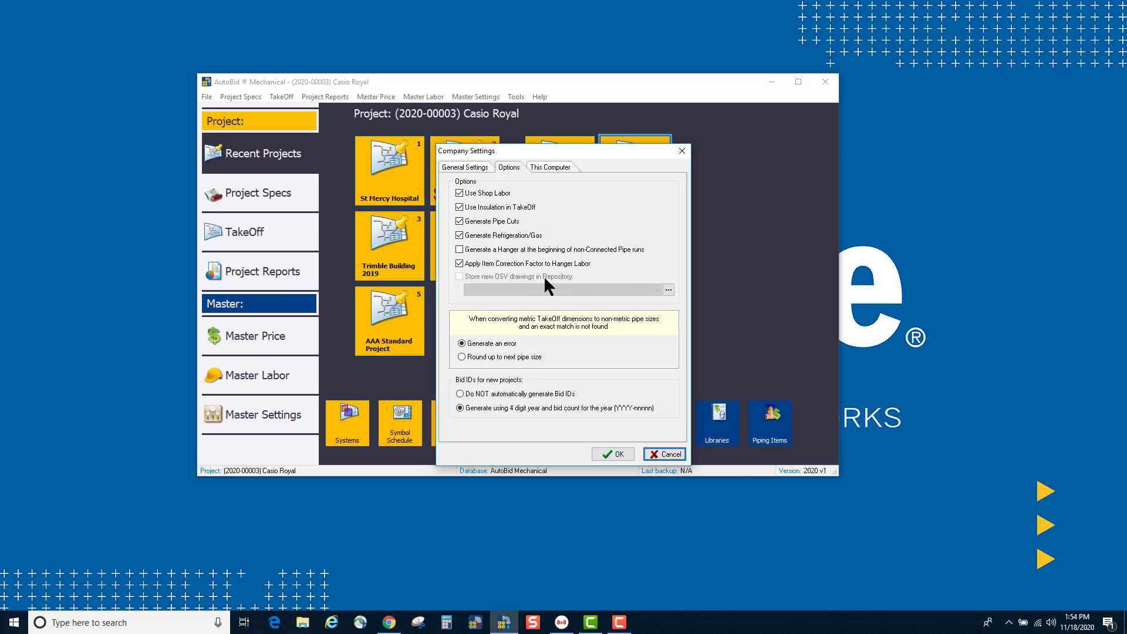
# Step: Create the OSV repository in Documents\1 ABMC Drawing Repository and confirm the repository path
pyautogui.click(668, 289)
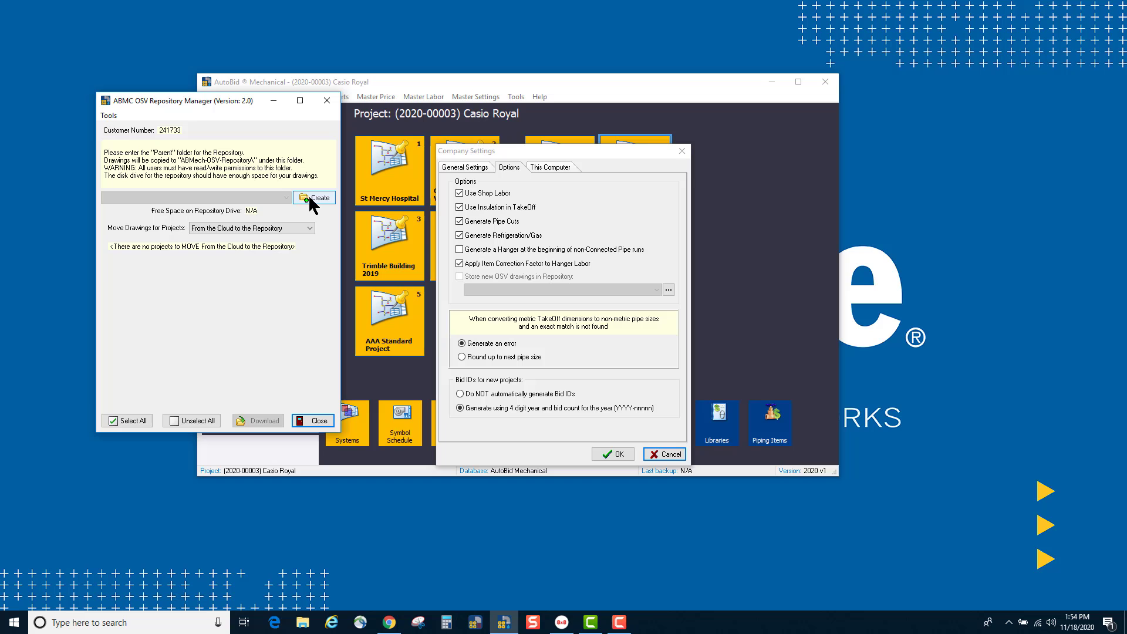
pyautogui.click(314, 200)
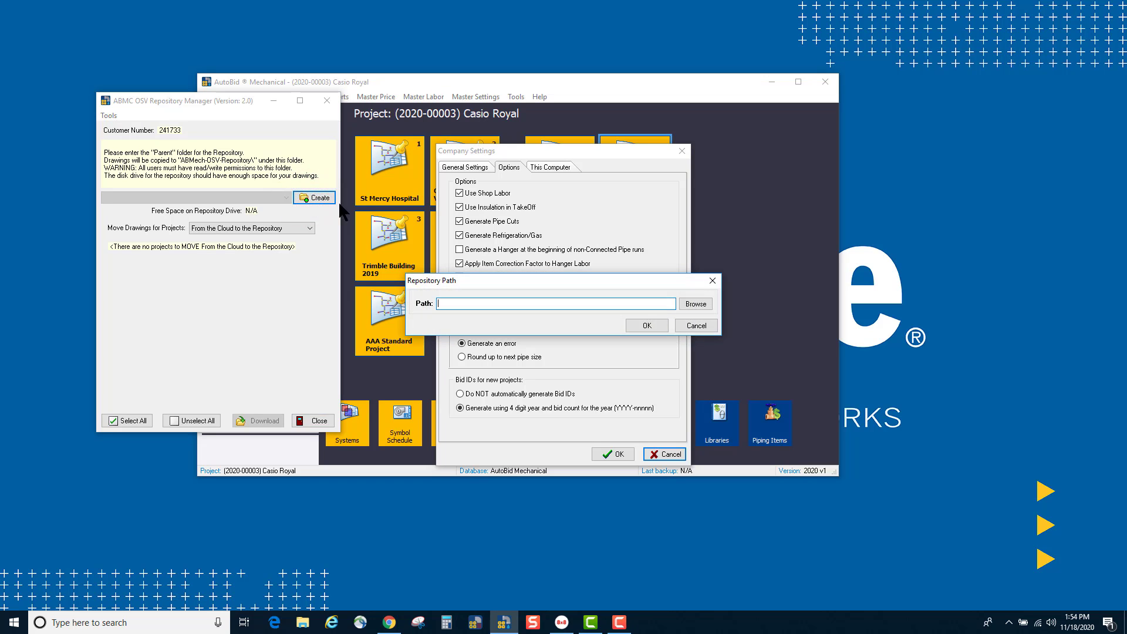
pyautogui.click(693, 305)
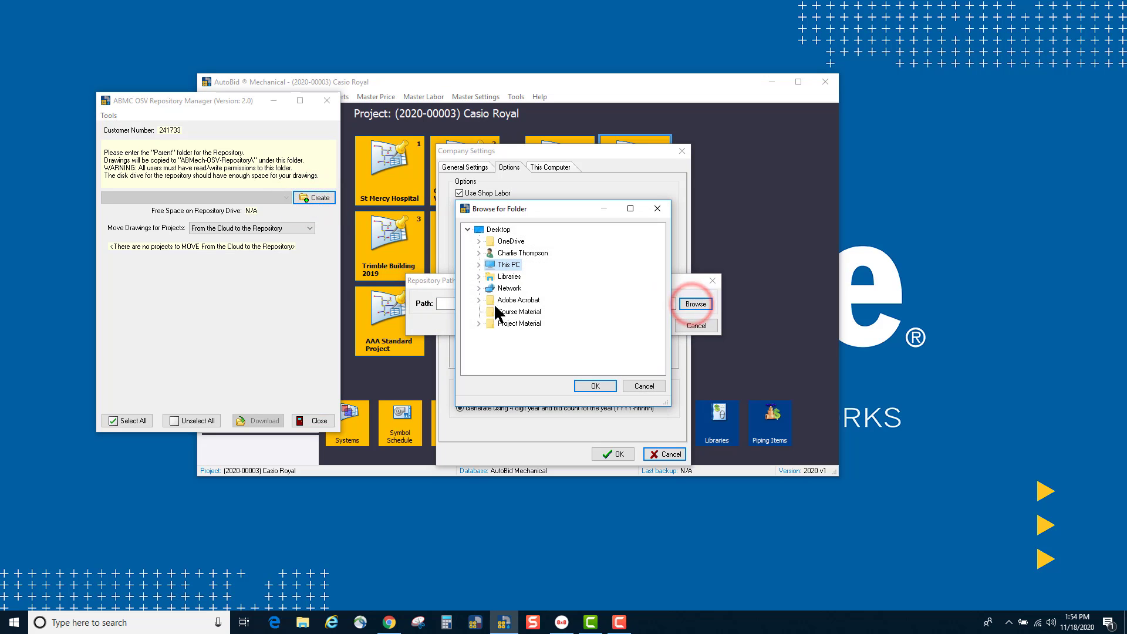
pyautogui.click(479, 276)
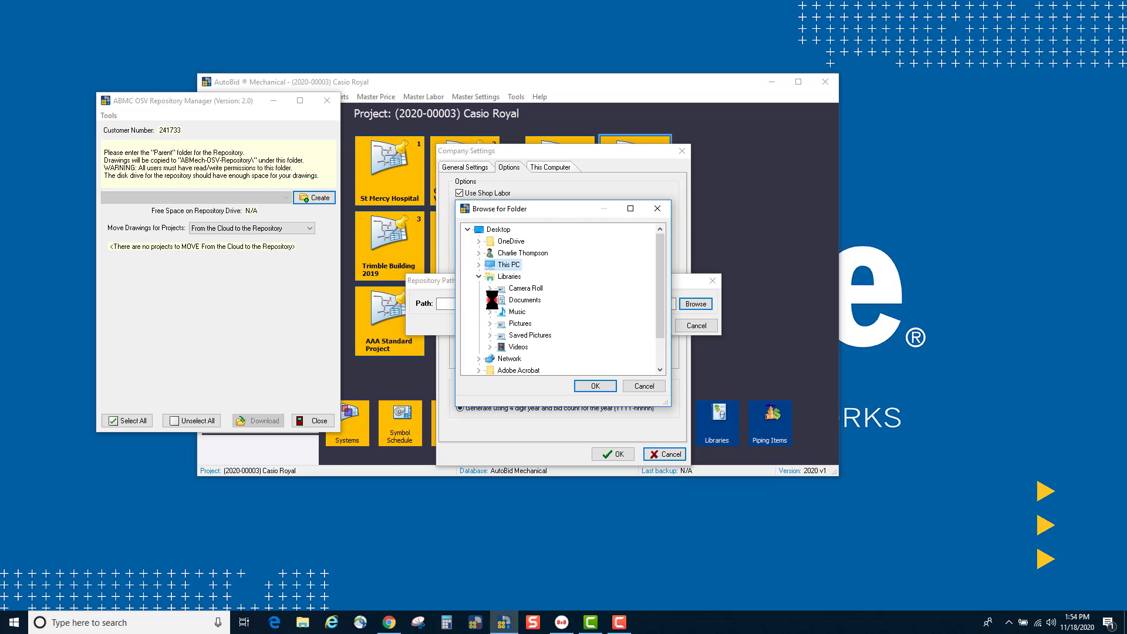
pyautogui.click(490, 300)
pyautogui.click(548, 242)
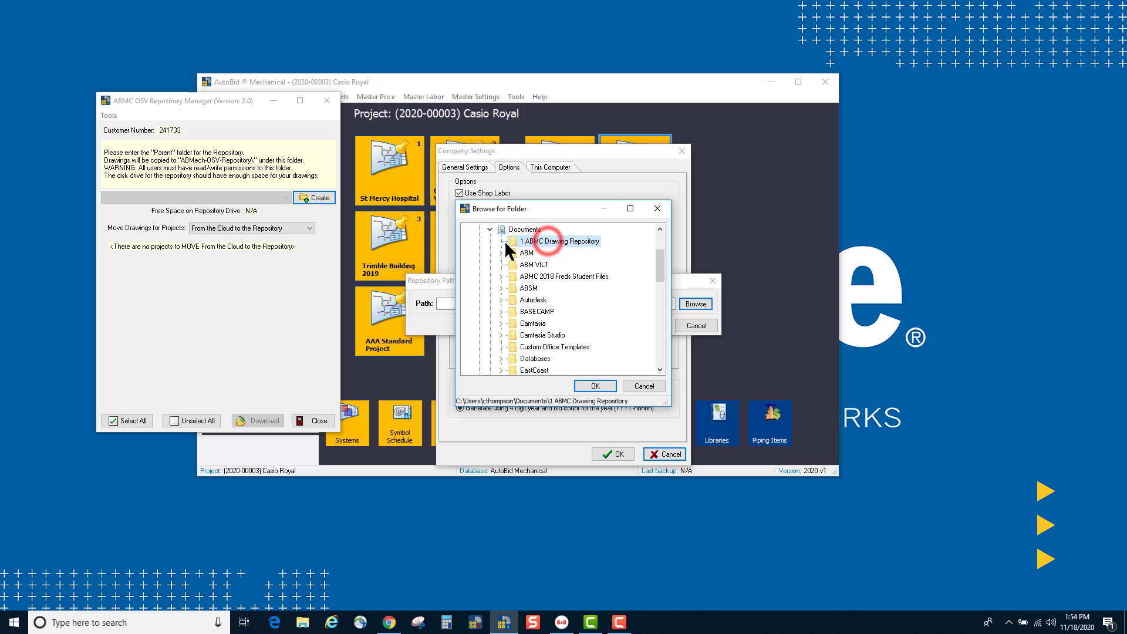
pyautogui.click(594, 385)
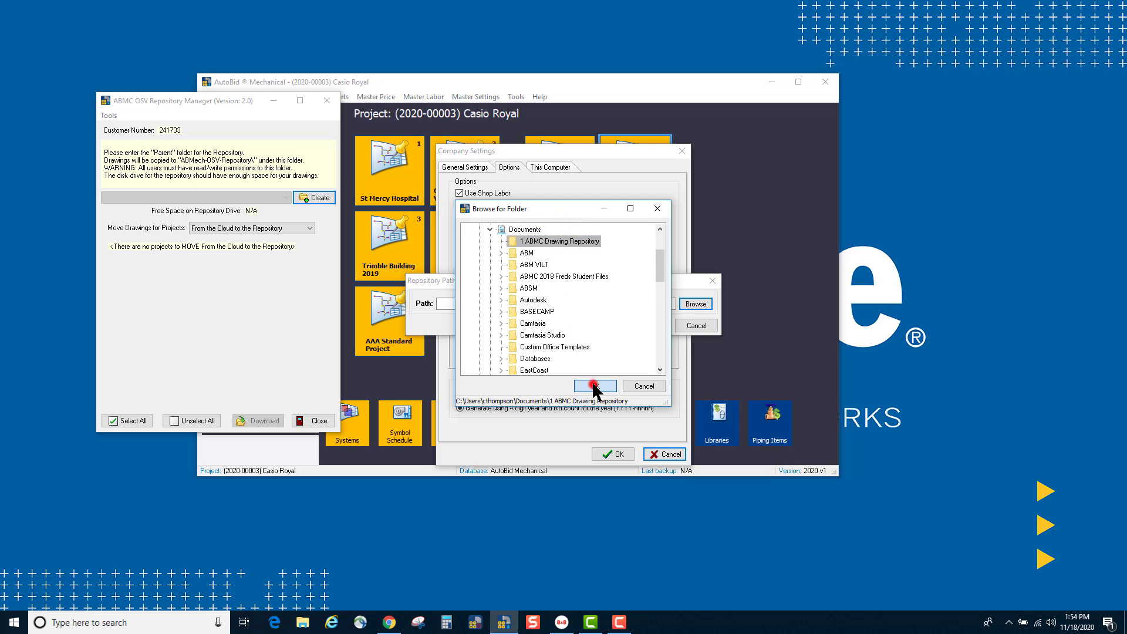
pyautogui.click(640, 324)
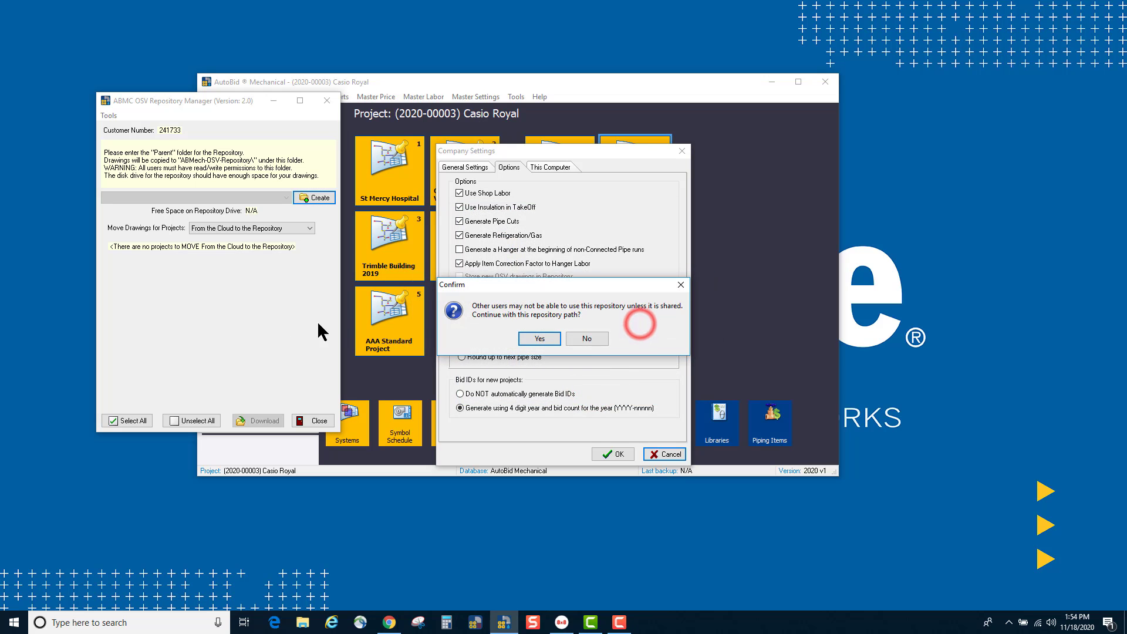
pyautogui.click(538, 339)
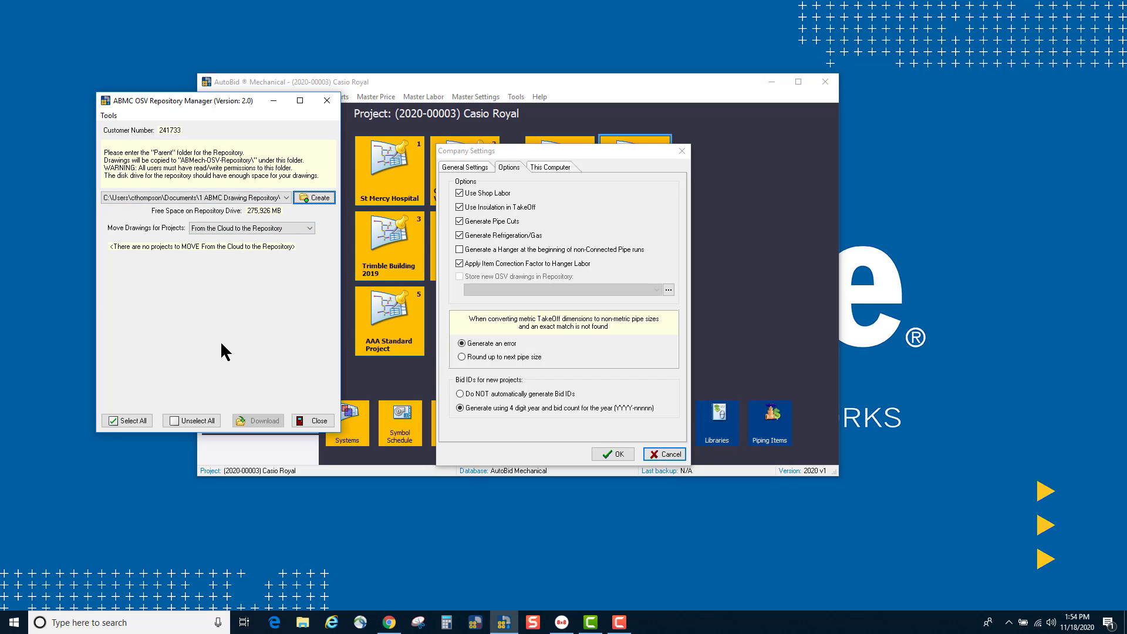
# Step: Turn on storing new OSV drawings in the repository and select the 1 ABMC Drawing Repository path
pyautogui.click(304, 418)
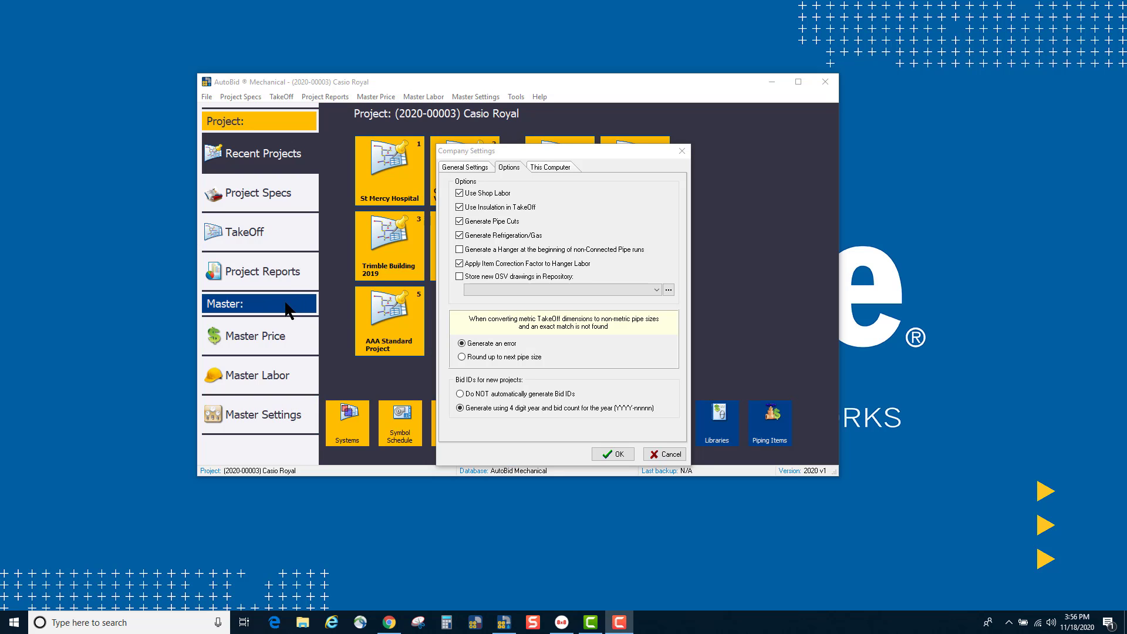
pyautogui.click(459, 276)
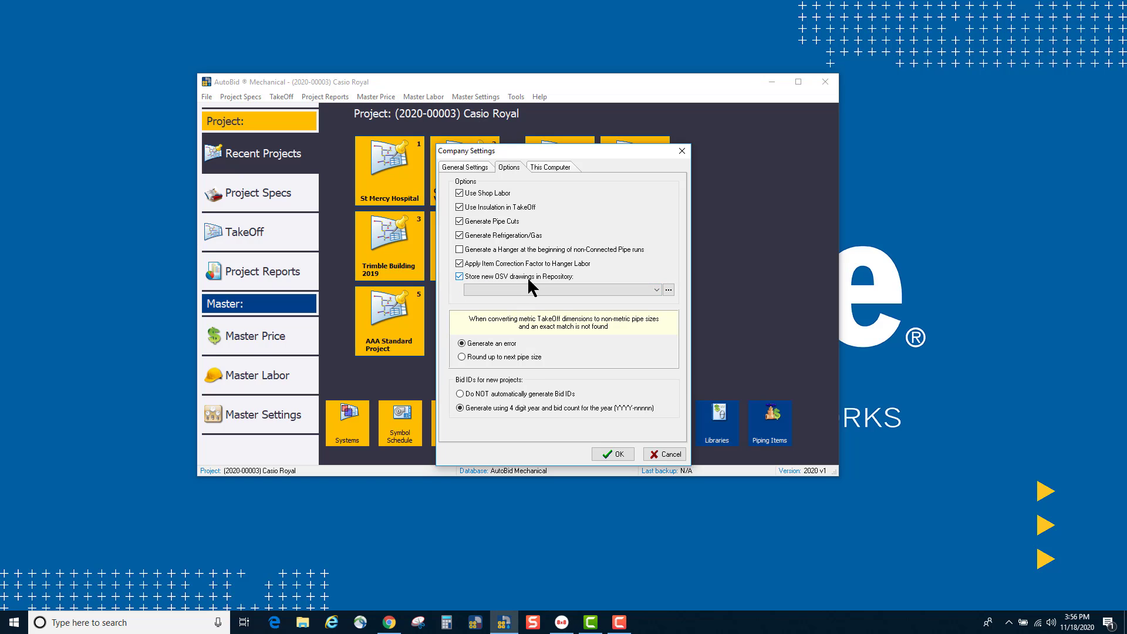
pyautogui.click(656, 290)
pyautogui.click(581, 297)
pyautogui.click(605, 452)
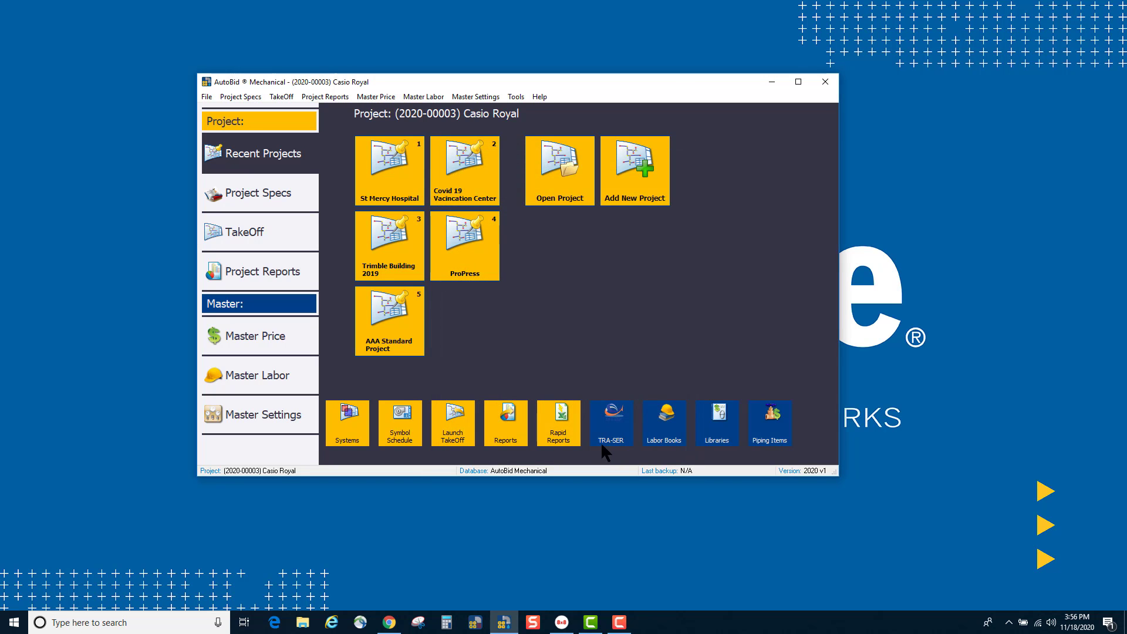